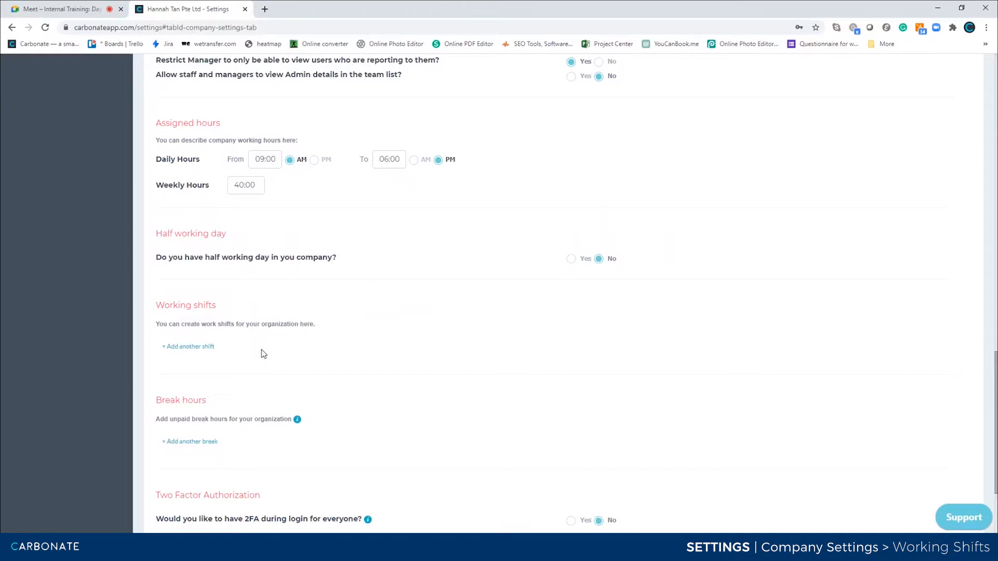
# - Add a working shift in the company settings and name it "morning Shift"
pyautogui.scroll(20, 263, 354)
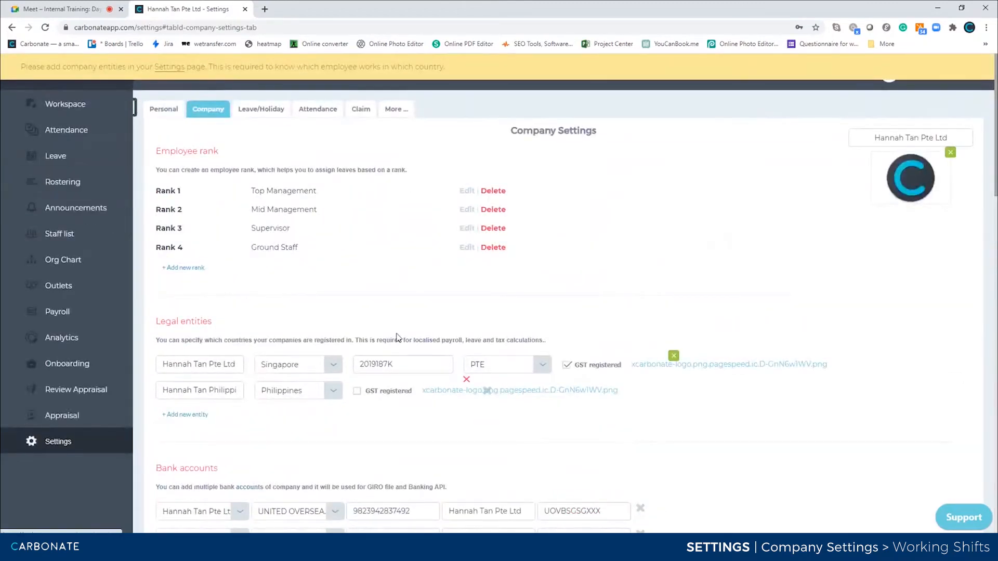
pyautogui.scroll(-20, 397, 333)
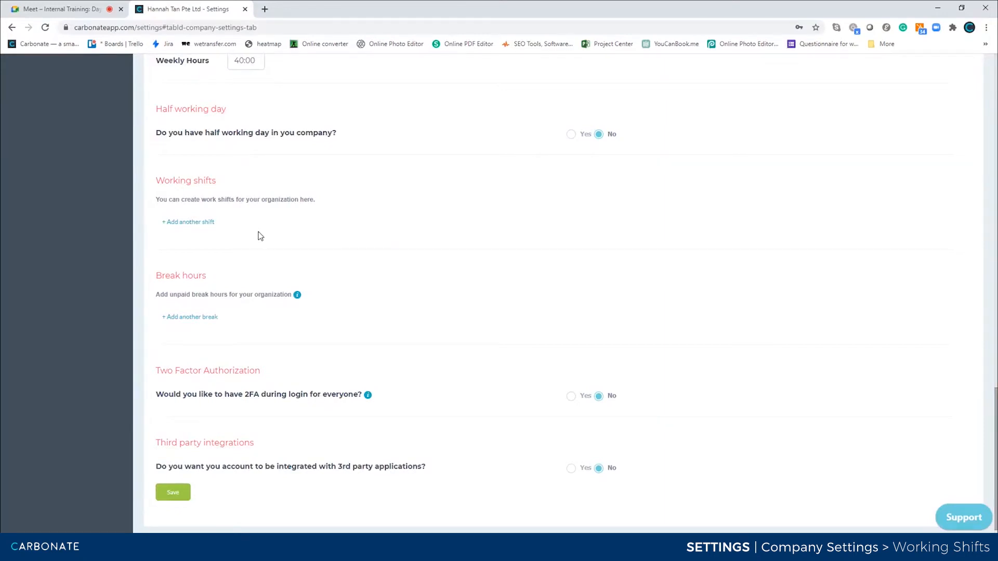
pyautogui.write('ornign')
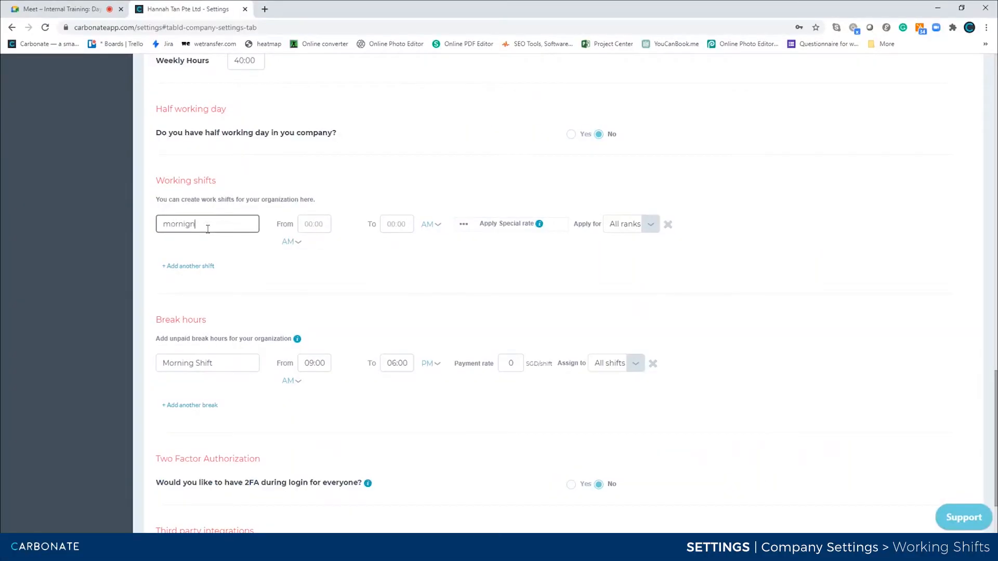
pyautogui.press('BackSpace')
pyautogui.press('BackSpace')
pyautogui.write('ng Shift')
pyautogui.press('Tab')
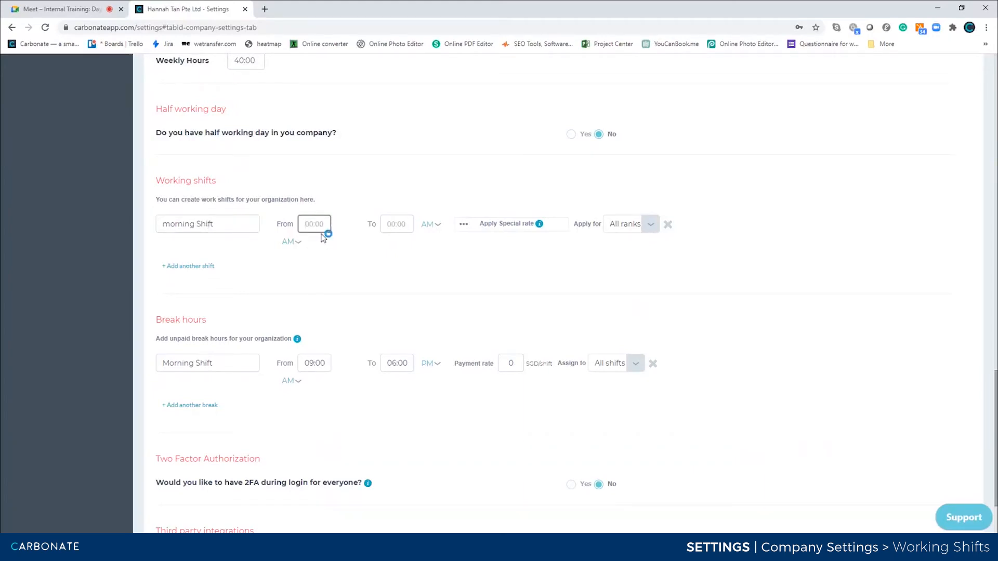
# - Set the morning shift's hours from 09:00 AM to 06:00 PM
pyautogui.write('09')
pyautogui.click(396, 225)
pyautogui.write('06')
pyautogui.click(431, 224)
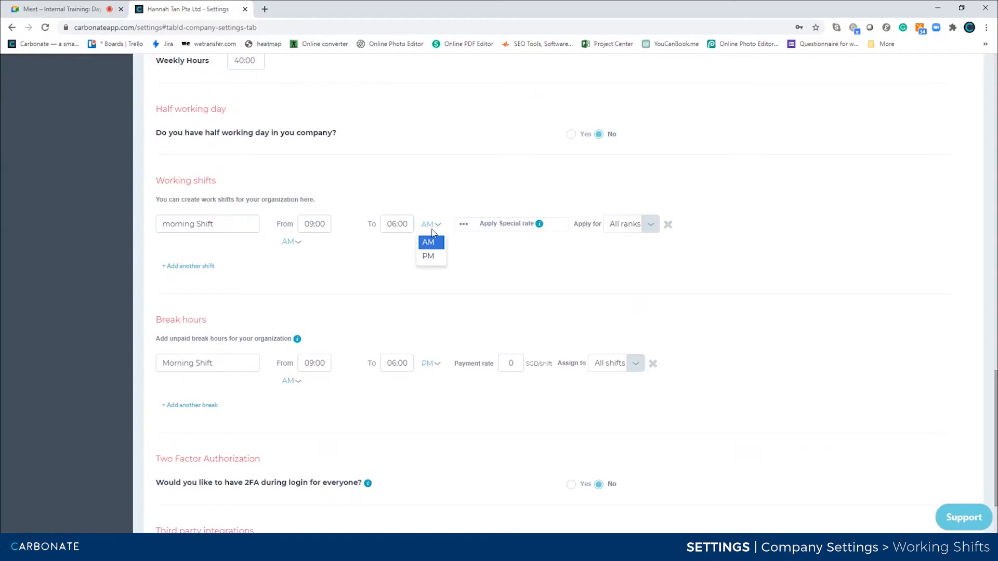
pyautogui.click(430, 255)
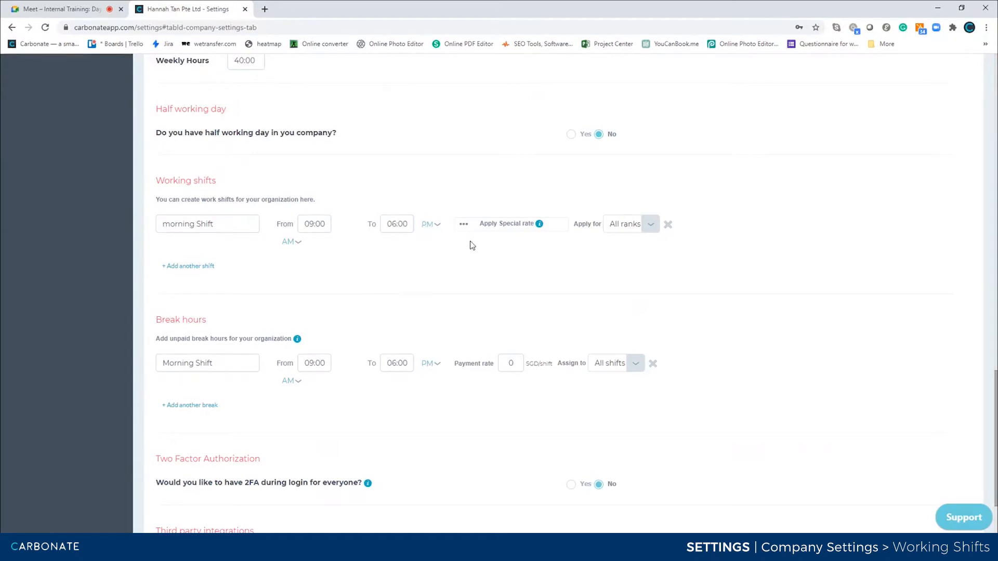
# - Examine the special rate fields and the rank choices available for the morning shift
pyautogui.click(508, 229)
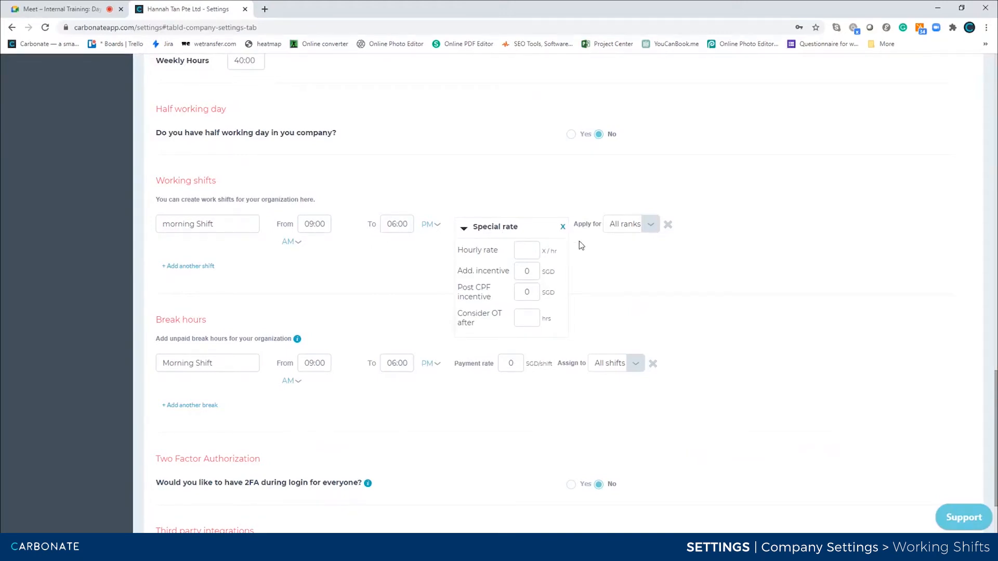
pyautogui.click(633, 277)
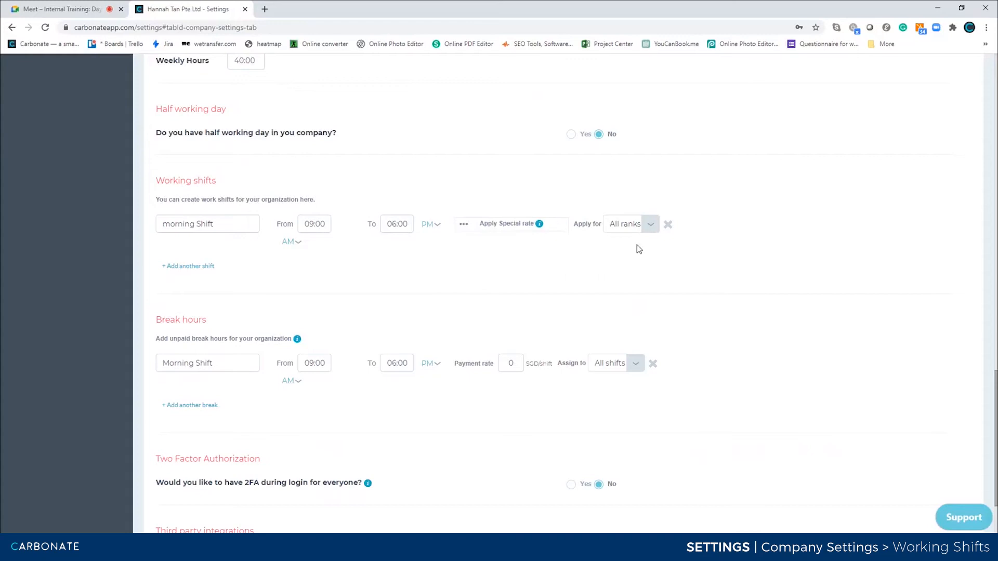
pyautogui.click(639, 231)
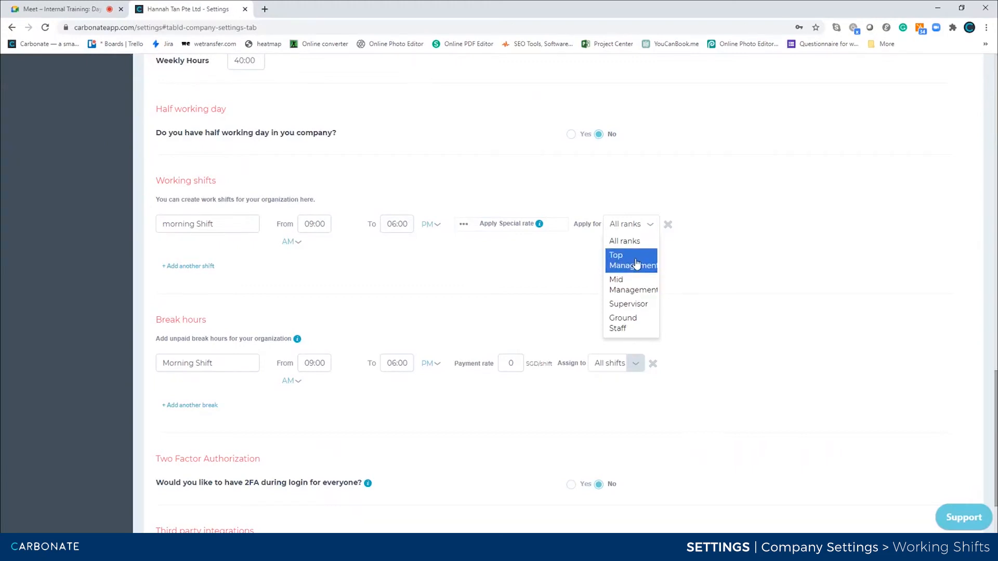
pyautogui.click(416, 267)
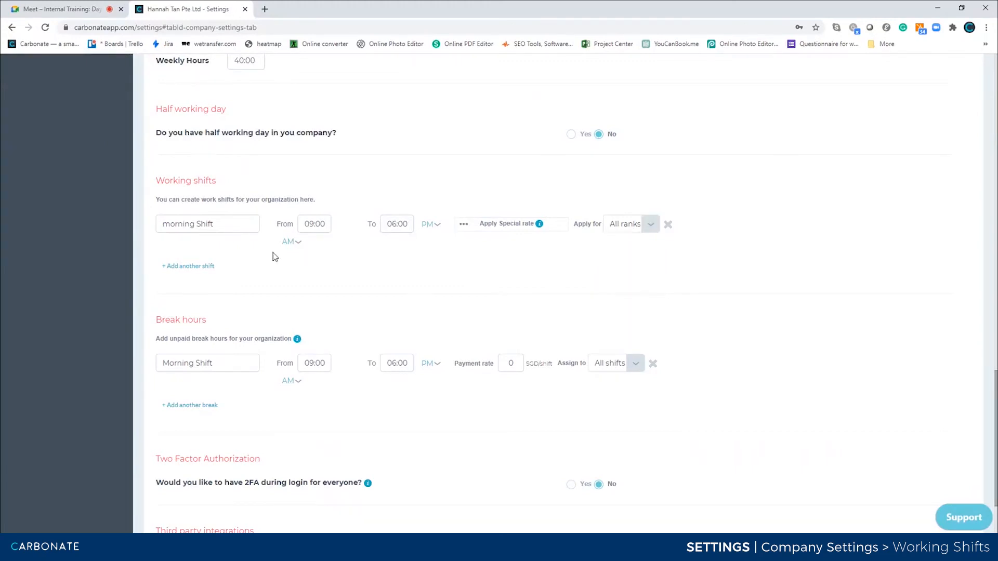
# - Add another working shift named "Night Shift" that starts at 06:00 PM
pyautogui.click(200, 266)
pyautogui.click(197, 266)
pyautogui.write('Night Shift')
pyautogui.click(316, 269)
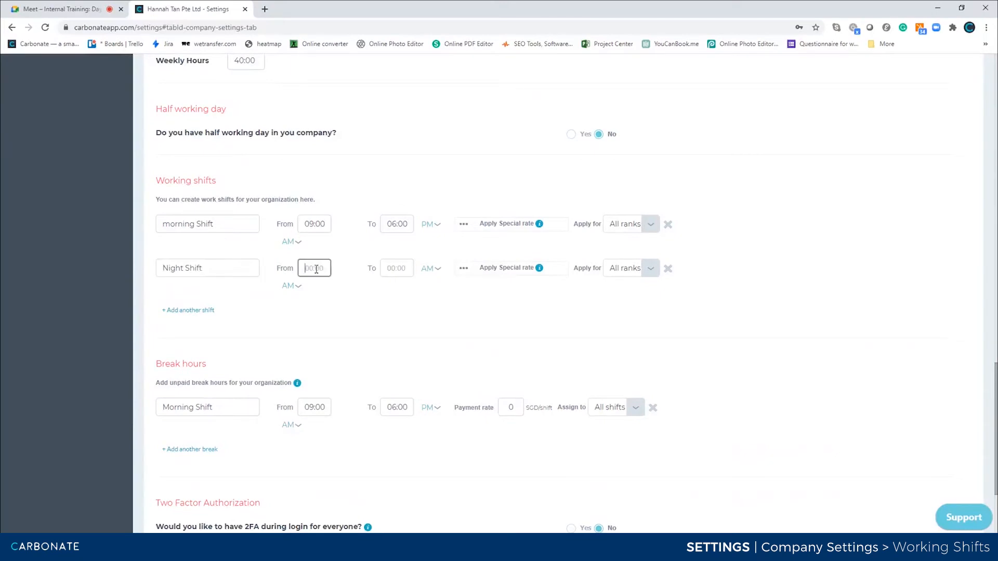
pyautogui.write('06')
pyautogui.click(290, 287)
pyautogui.click(292, 317)
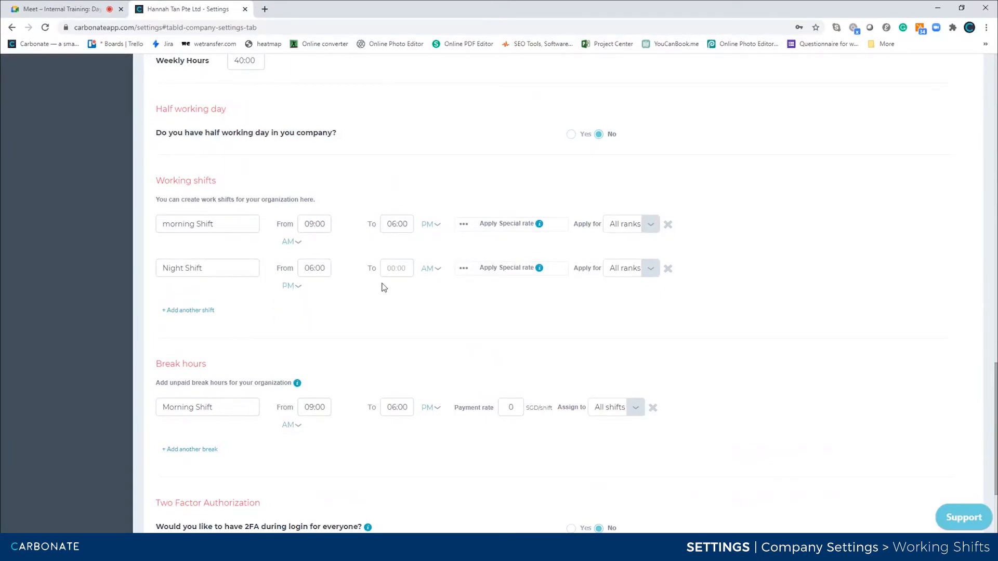
# - Set the Night Shift's end time to 03:00 AM
pyautogui.click(396, 275)
pyautogui.write('03')
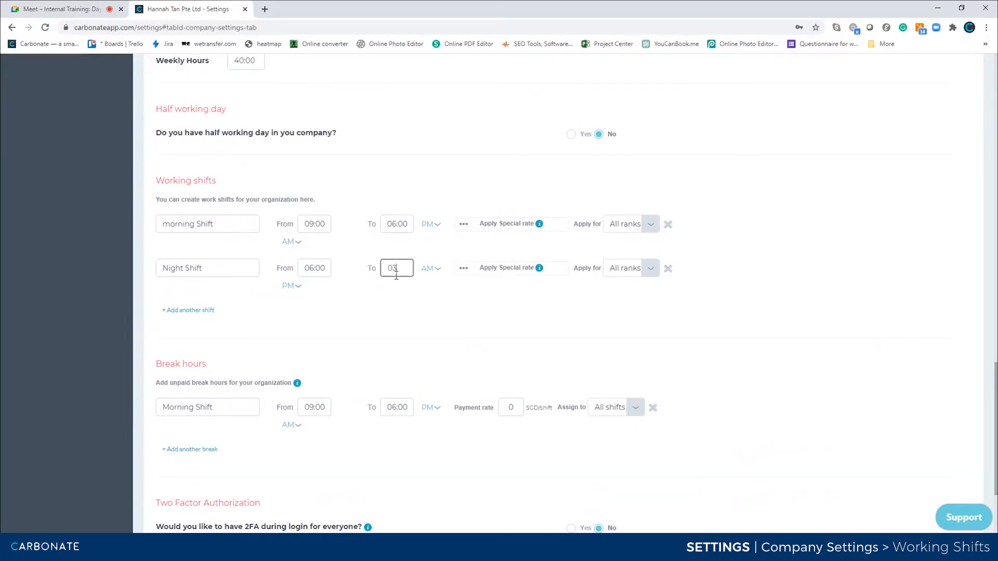
pyautogui.click(430, 269)
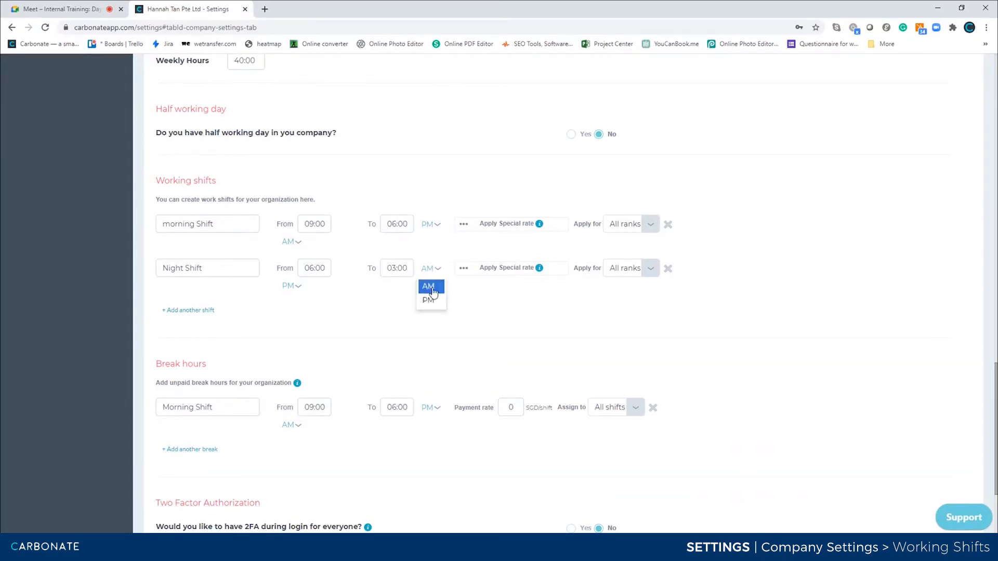
pyautogui.click(430, 301)
pyautogui.click(438, 269)
pyautogui.click(429, 286)
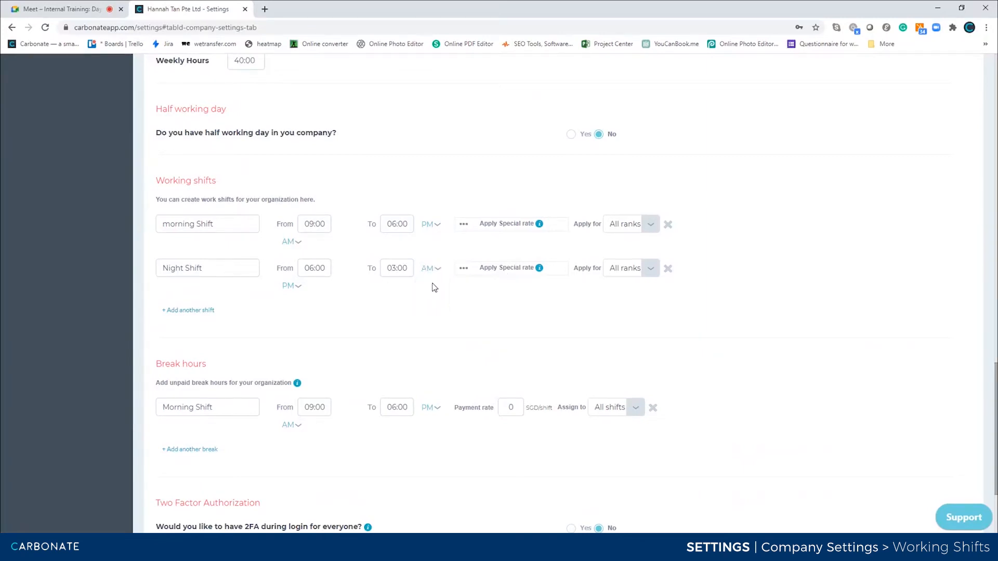
# - Apply a special rate to the Night Shift with an additional incentive of 15 SGD
pyautogui.click(502, 269)
pyautogui.click(527, 314)
pyautogui.write('15')
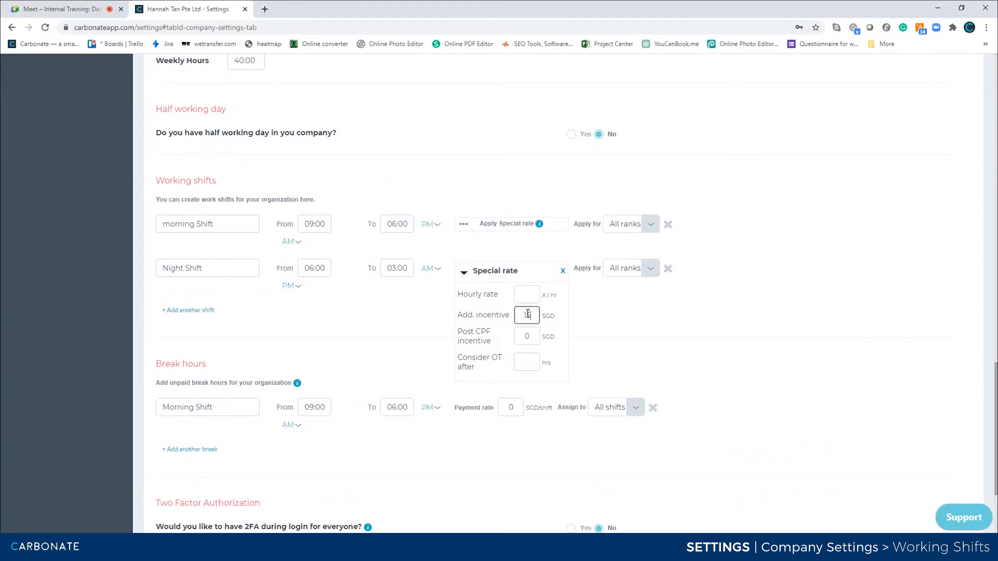
pyautogui.click(556, 328)
# - Examine the Night Shift's hourly rate, post CPF incentive and overtime fields, and the ranks it can apply to
pyautogui.click(520, 295)
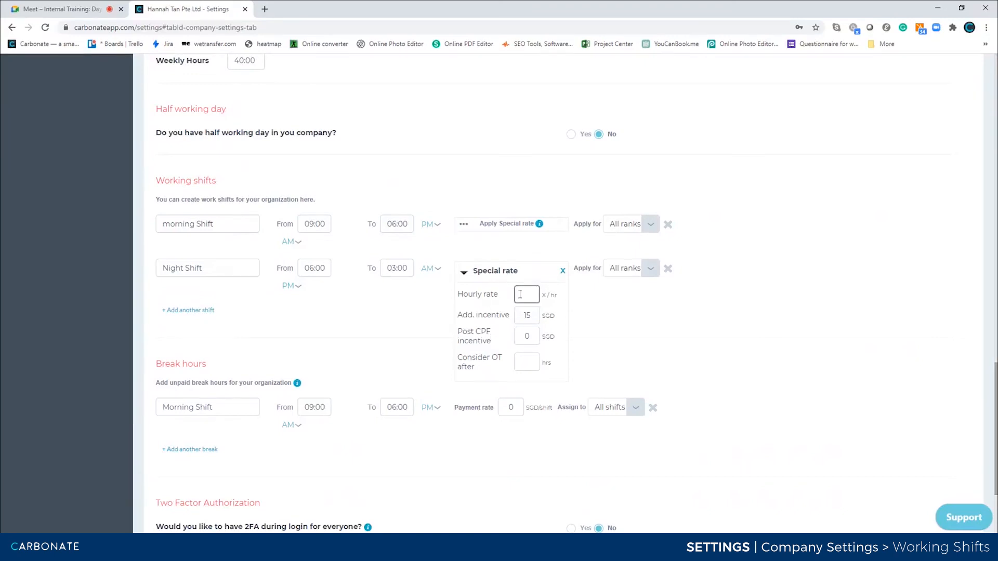
pyautogui.click(519, 336)
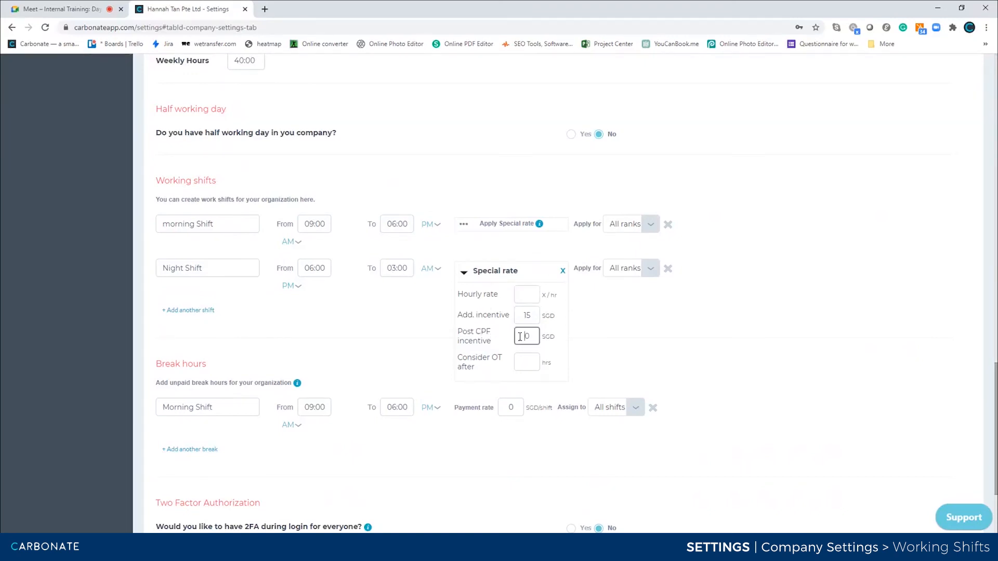
pyautogui.click(522, 363)
pyautogui.click(634, 321)
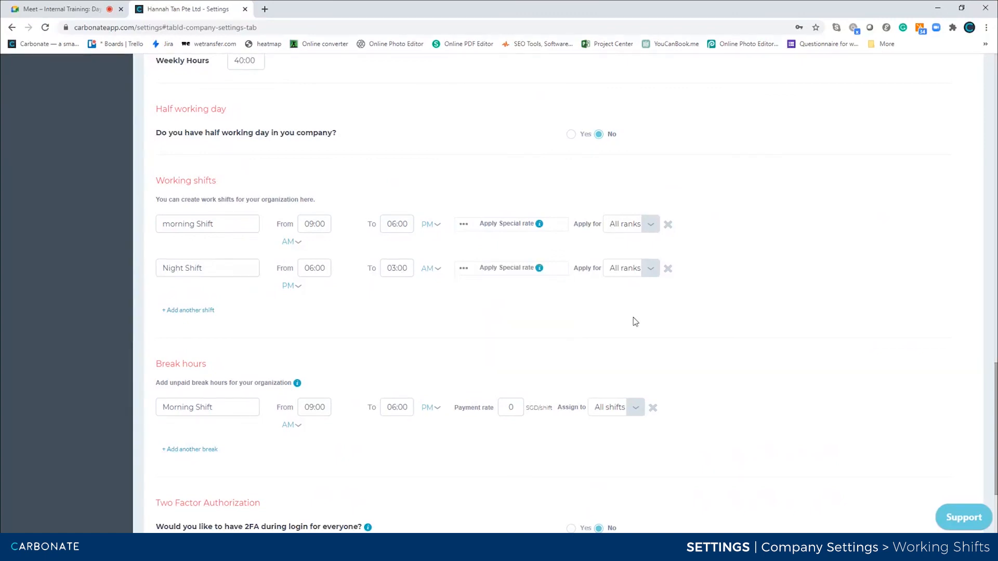
pyautogui.click(645, 267)
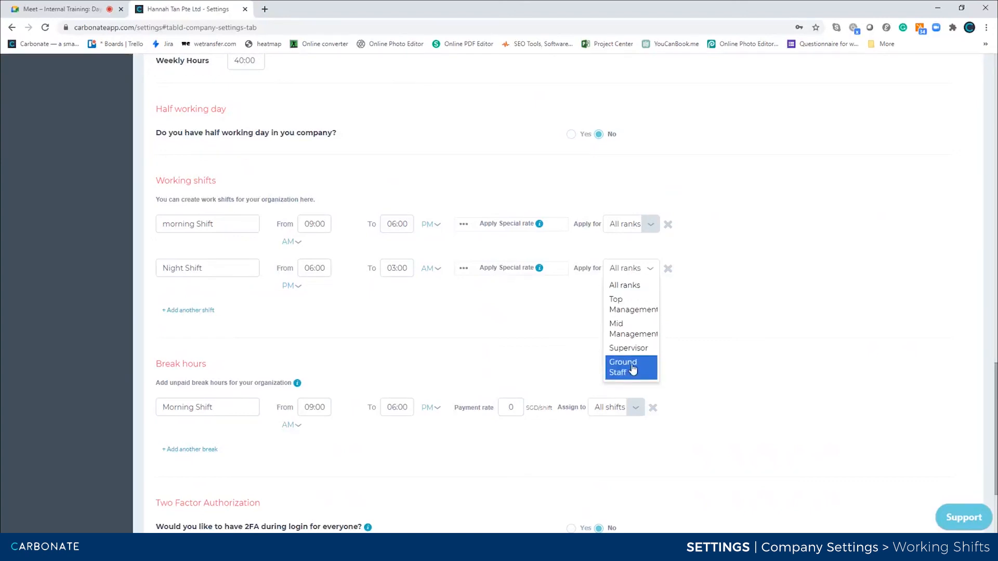
pyautogui.click(462, 304)
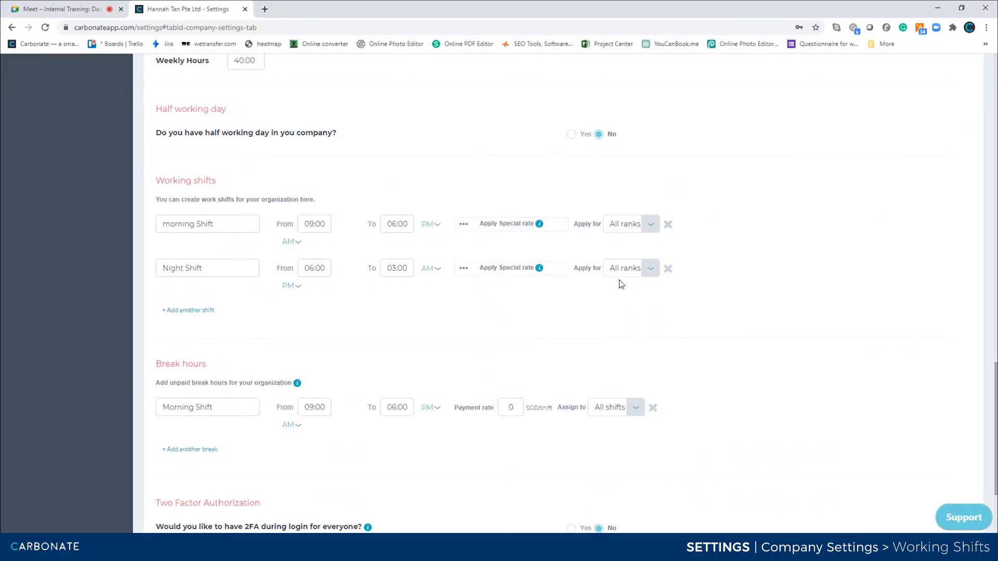